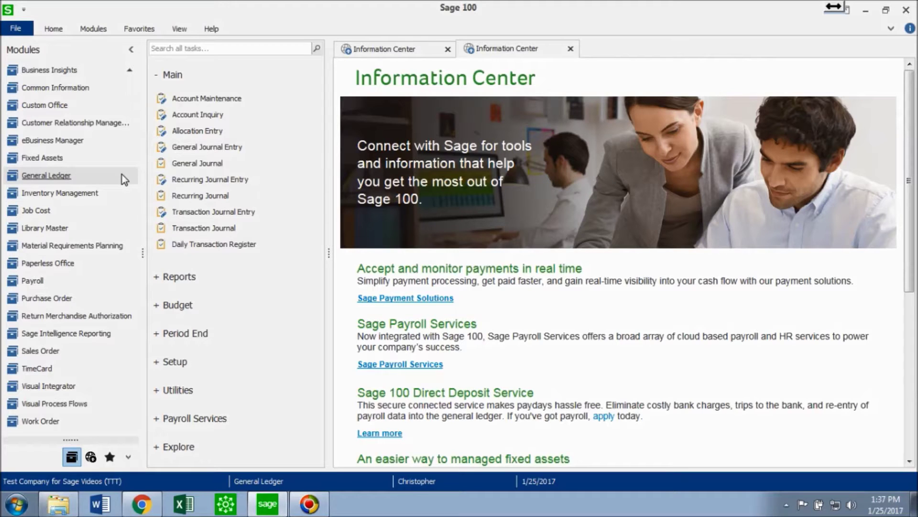
# Step: Load account 1100000 Current Assets for fiscal year 2017 in Account Maintenance
pyautogui.click(224, 100)
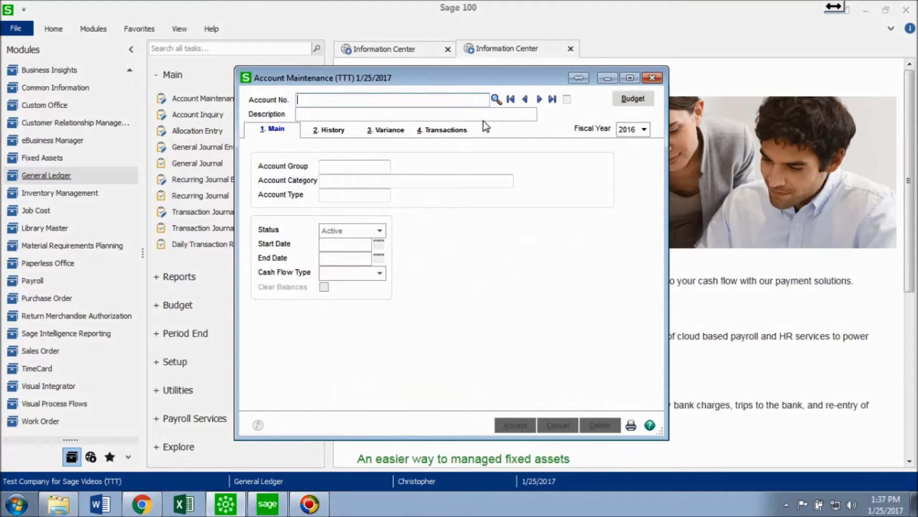
pyautogui.click(627, 132)
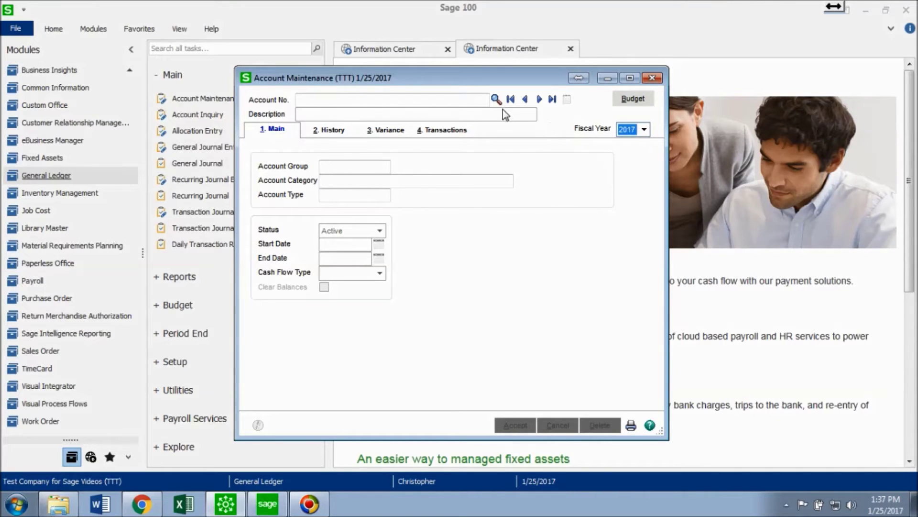
pyautogui.click(496, 100)
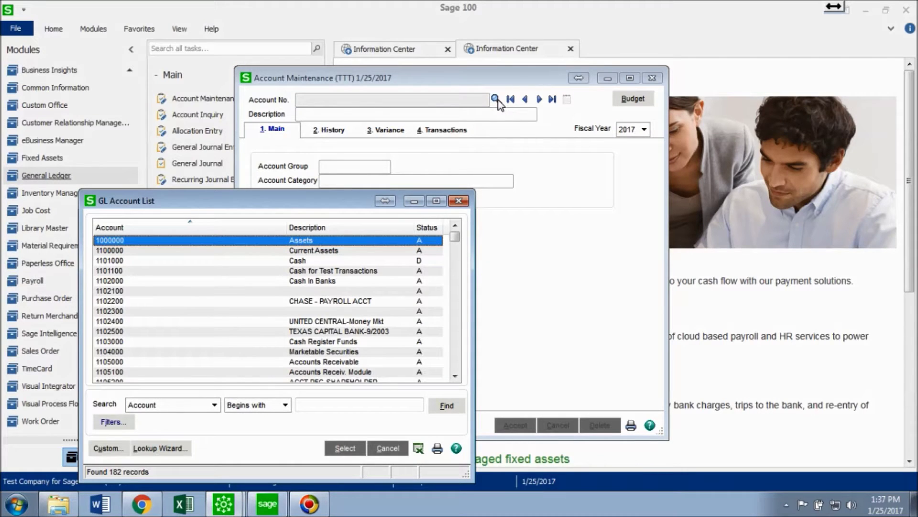
pyautogui.doubleClick(386, 250)
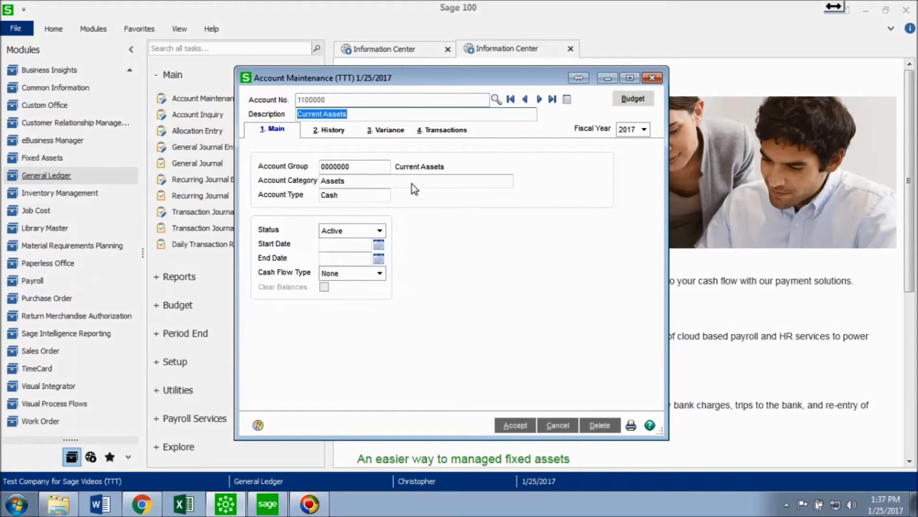
# Step: Reverse journal entry AP-000014 from the account's transactions, then close Account Maintenance
pyautogui.click(440, 132)
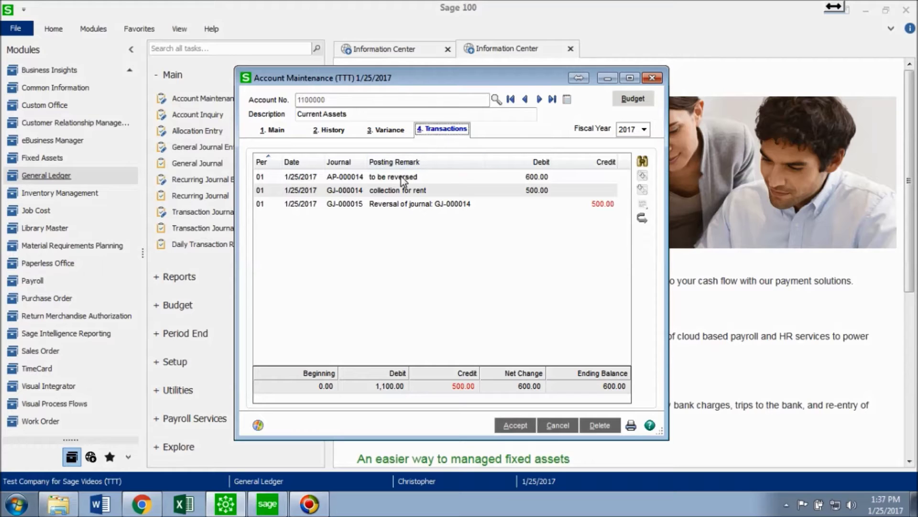
pyautogui.click(419, 180)
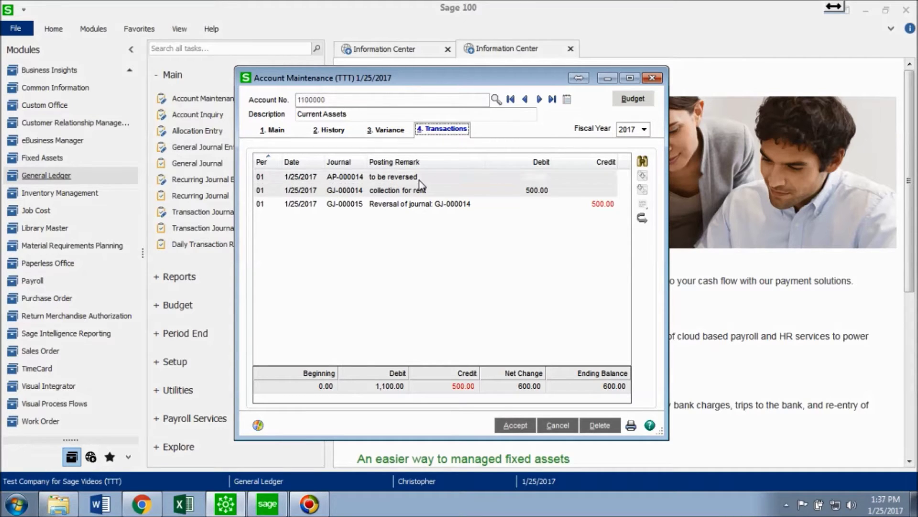
pyautogui.click(643, 218)
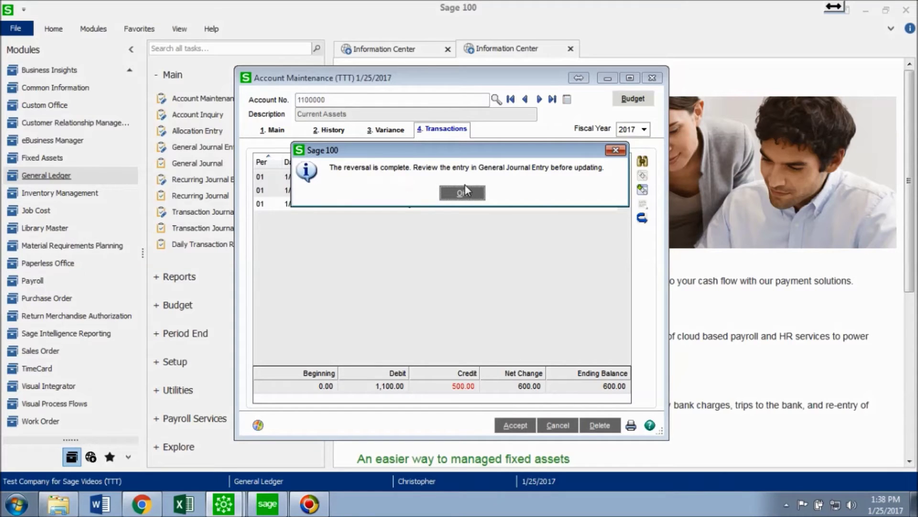
pyautogui.click(465, 193)
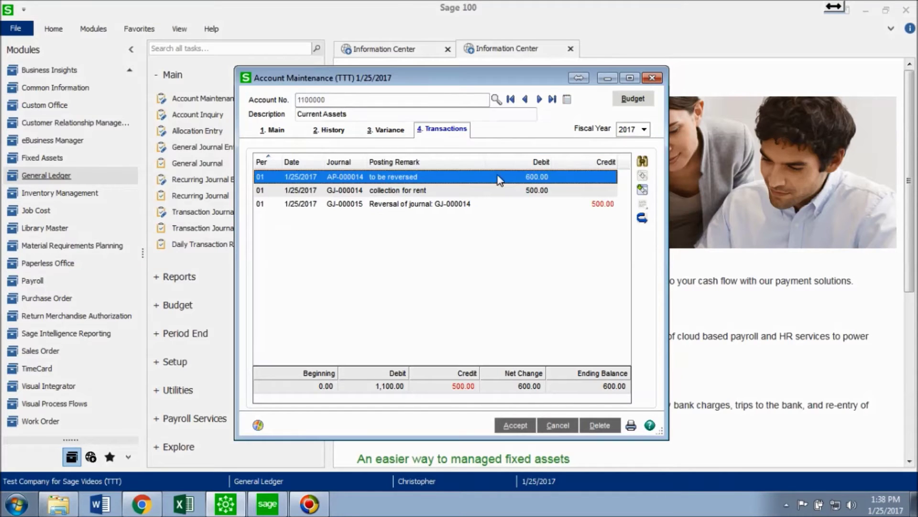
pyautogui.click(652, 78)
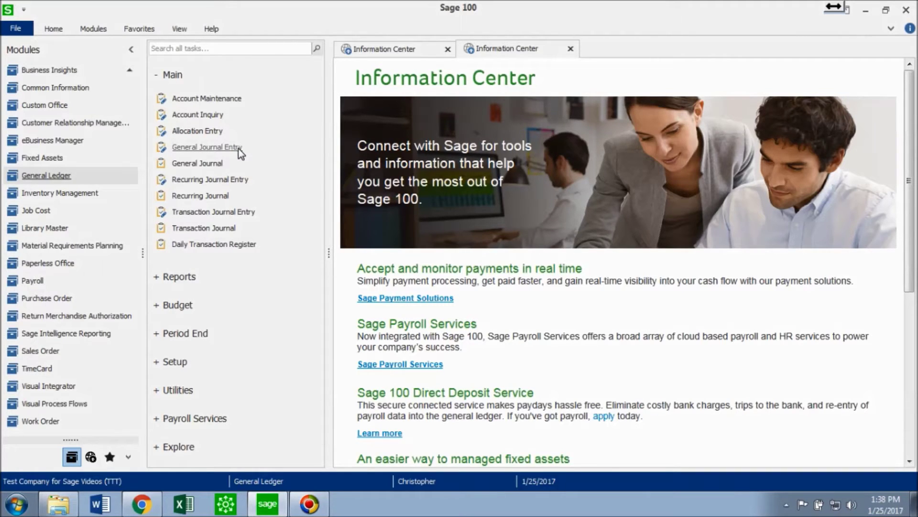
# Step: Load reversal entry AP-000015 in General Journal Entry
pyautogui.click(208, 147)
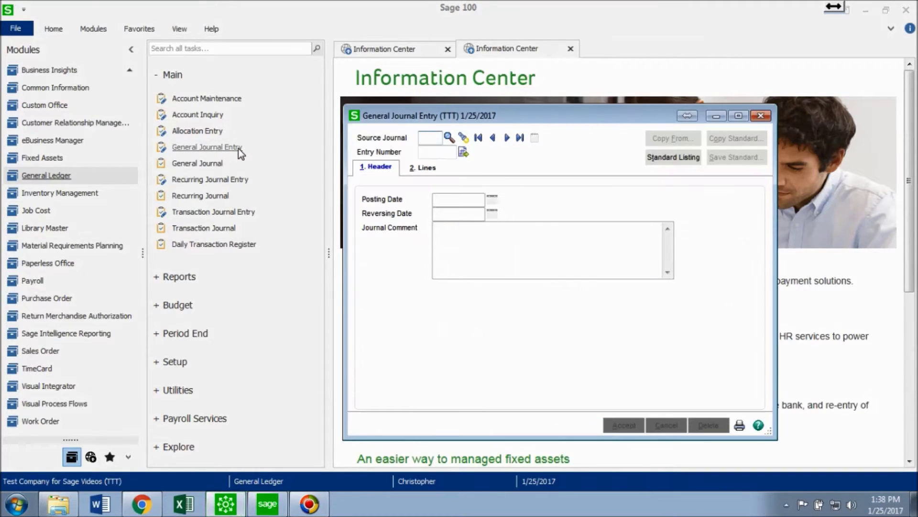
pyautogui.click(465, 139)
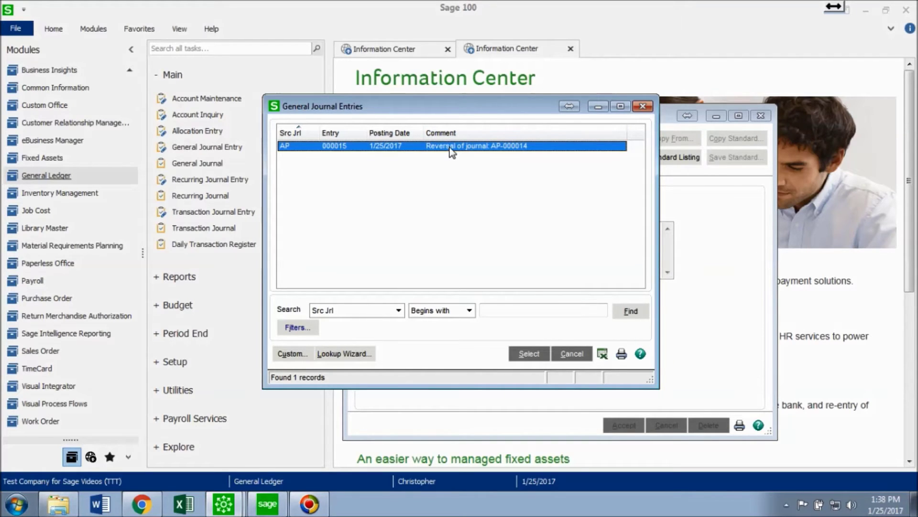
pyautogui.doubleClick(451, 145)
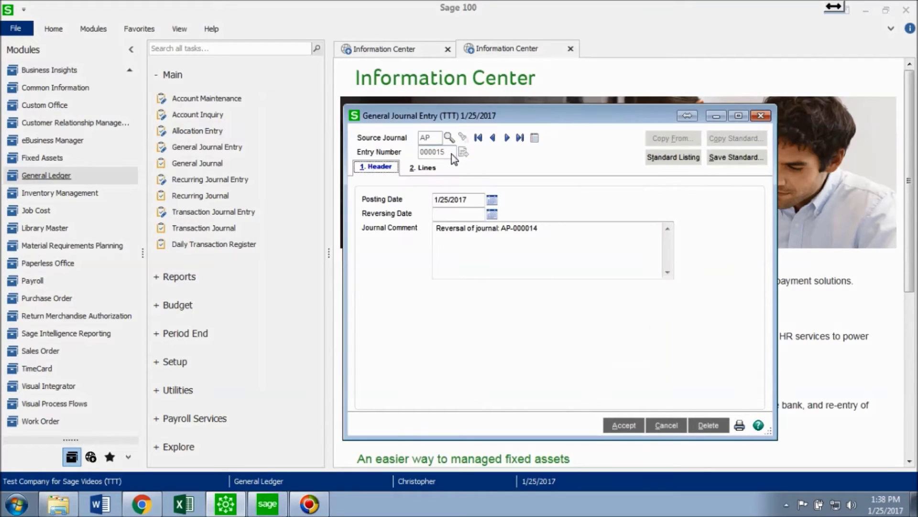
# Step: Review AP-000015's 600.00 credit to 1100000 and debit to 4000000, then accept it
pyautogui.click(428, 168)
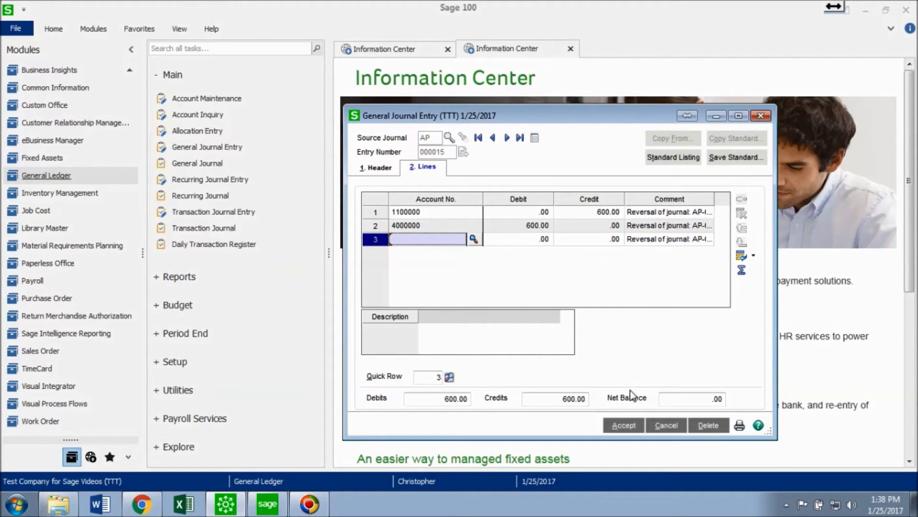
pyautogui.click(633, 426)
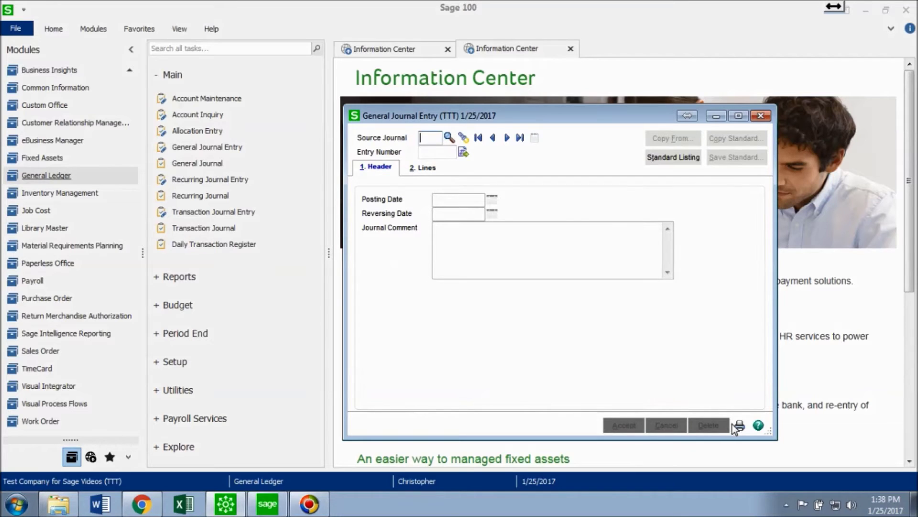
pyautogui.press('Escape')
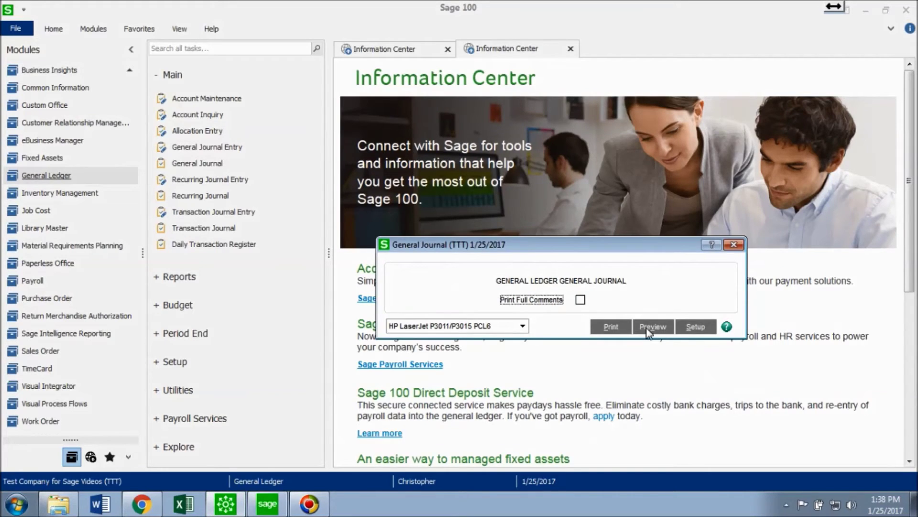
# Step: Preview the General Journal report at full size and check the 600.00 totals
pyautogui.click(646, 327)
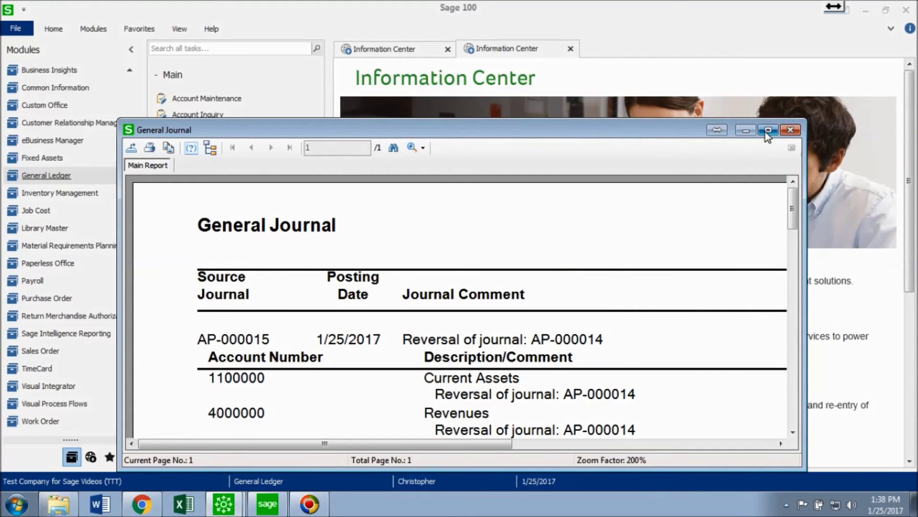
pyautogui.click(767, 130)
pyautogui.moveTo(336, 467); pyautogui.dragTo(502, 467)
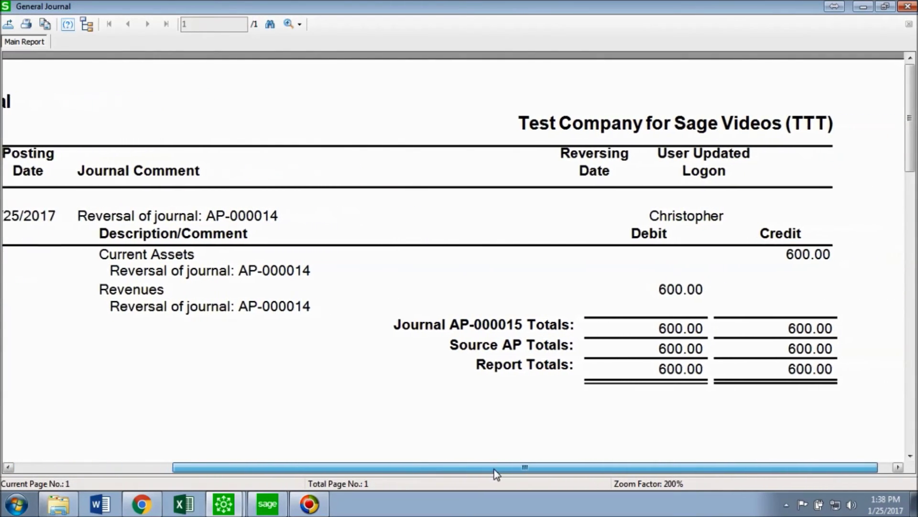
pyautogui.click(907, 6)
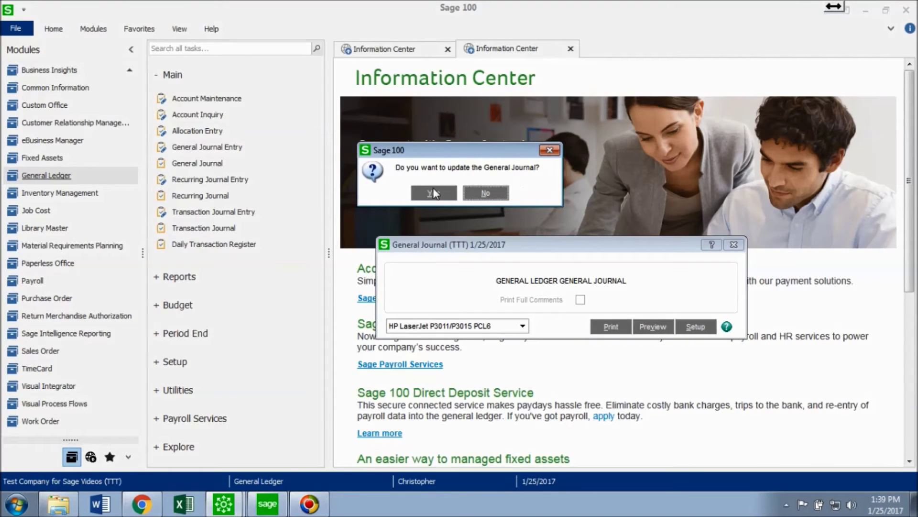
# Step: Confirm the General Journal update to post the reversal
pyautogui.click(434, 191)
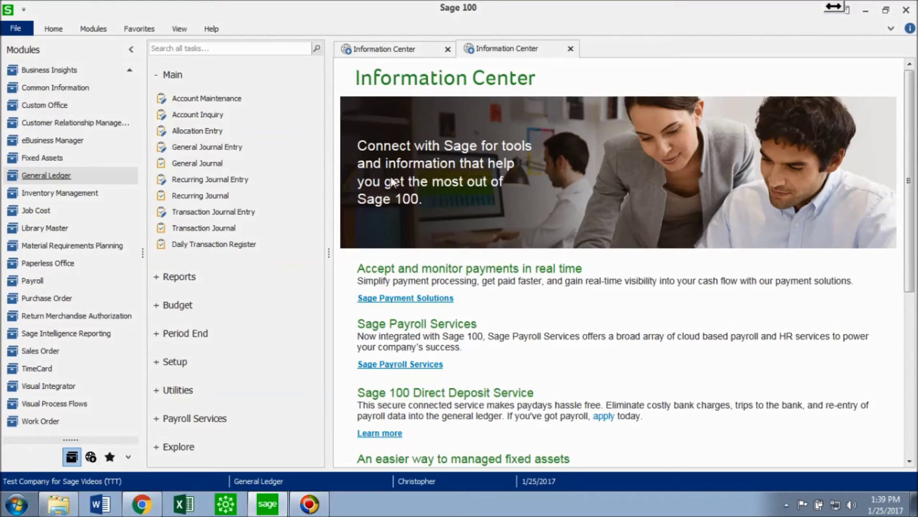
# Step: Reload account 1100000 Current Assets for fiscal year 2017 in Account Maintenance
pyautogui.click(190, 101)
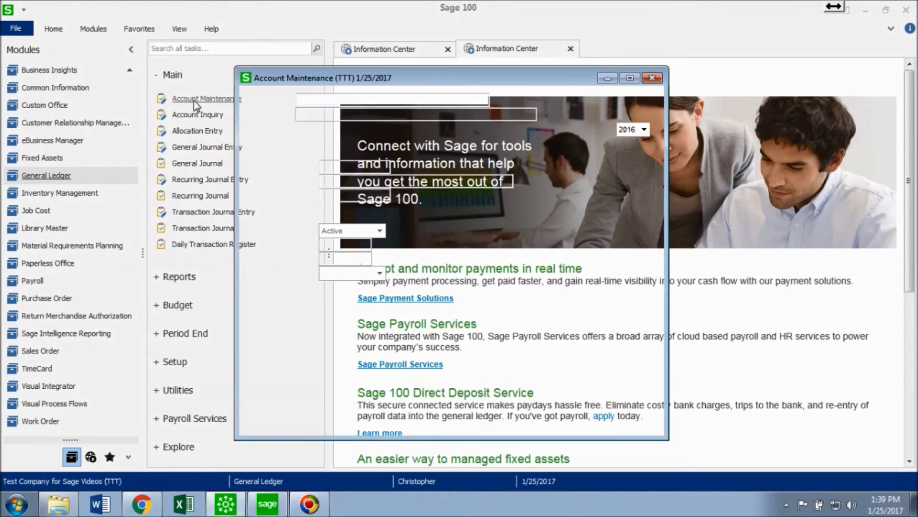
pyautogui.click(634, 129)
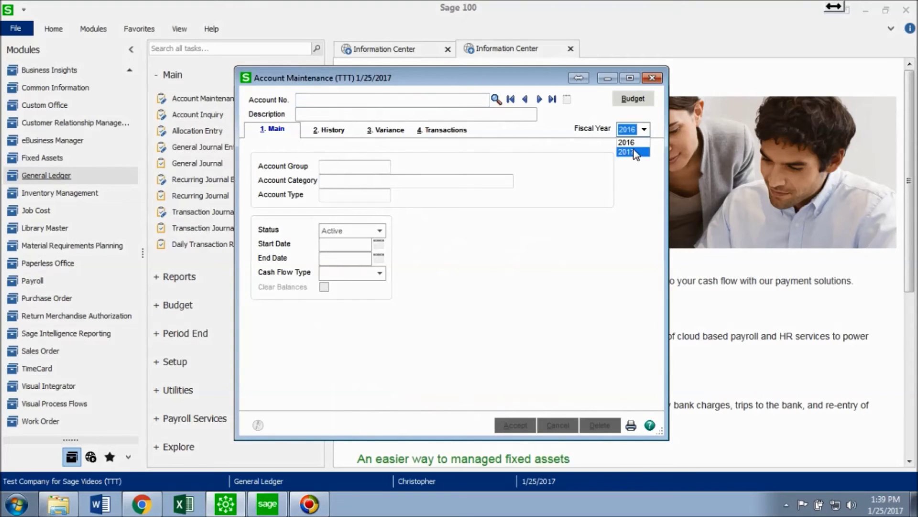
pyautogui.click(497, 99)
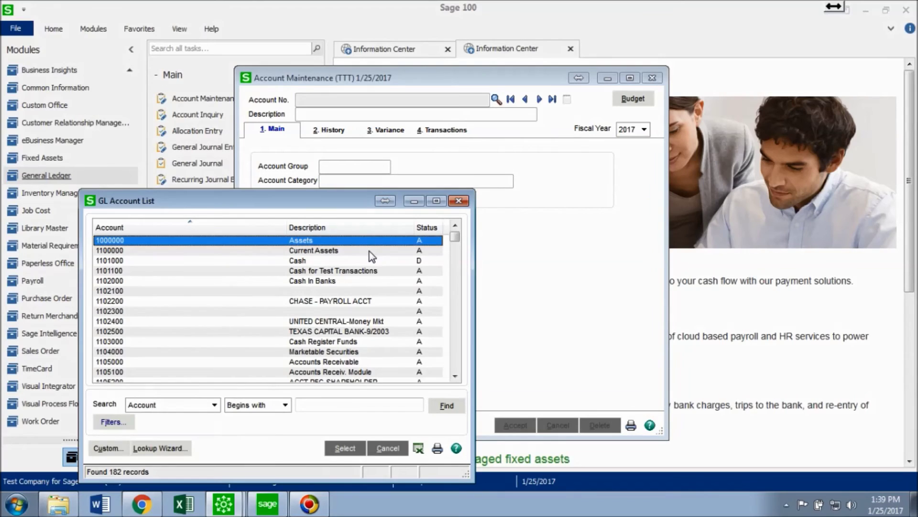
pyautogui.doubleClick(371, 250)
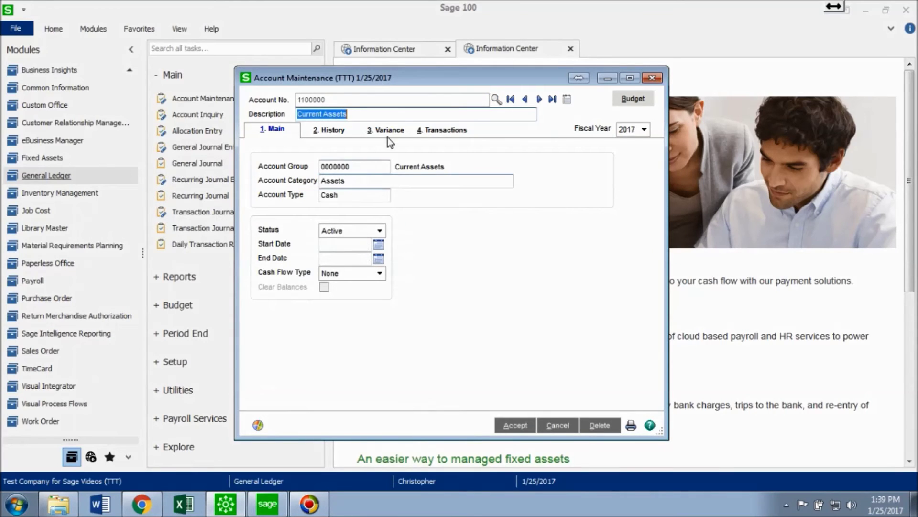
# Step: Check the AP-000015 600.00 credit and 0.00 ending balance, then accept the account
pyautogui.click(440, 130)
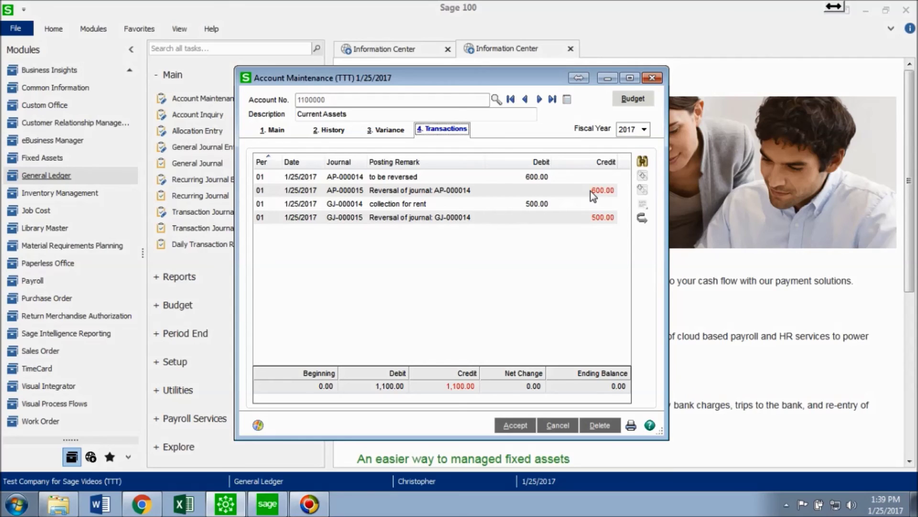
pyautogui.click(519, 424)
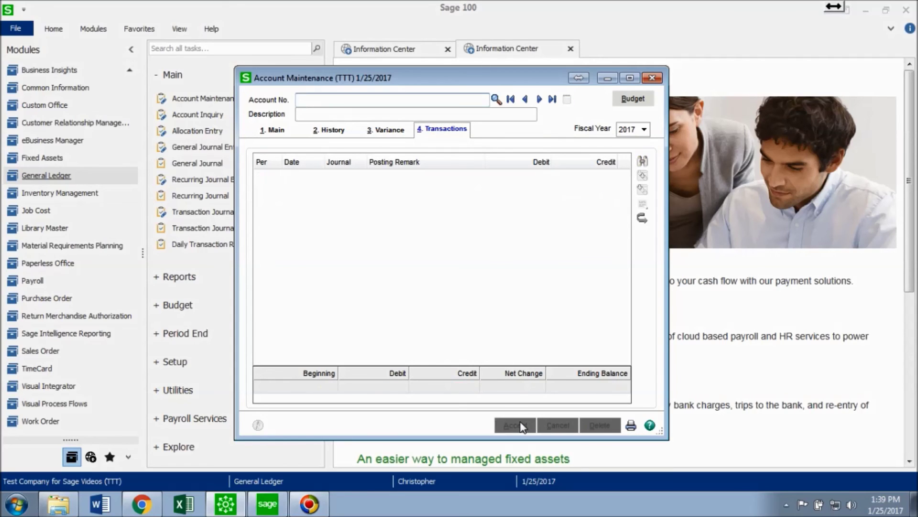